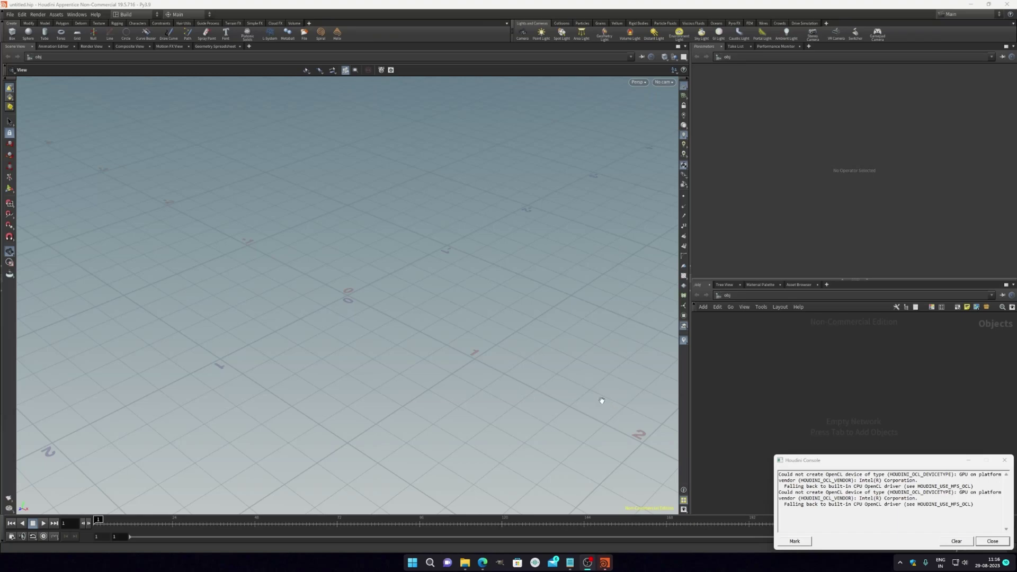
Move and widen the Houdini Console to read its OpenCL errors, then close it.
mouse_move(897, 465)
left_mouse_down()
mouse_move(519, 318)
mouse_move(485, 226)
left_mouse_up()
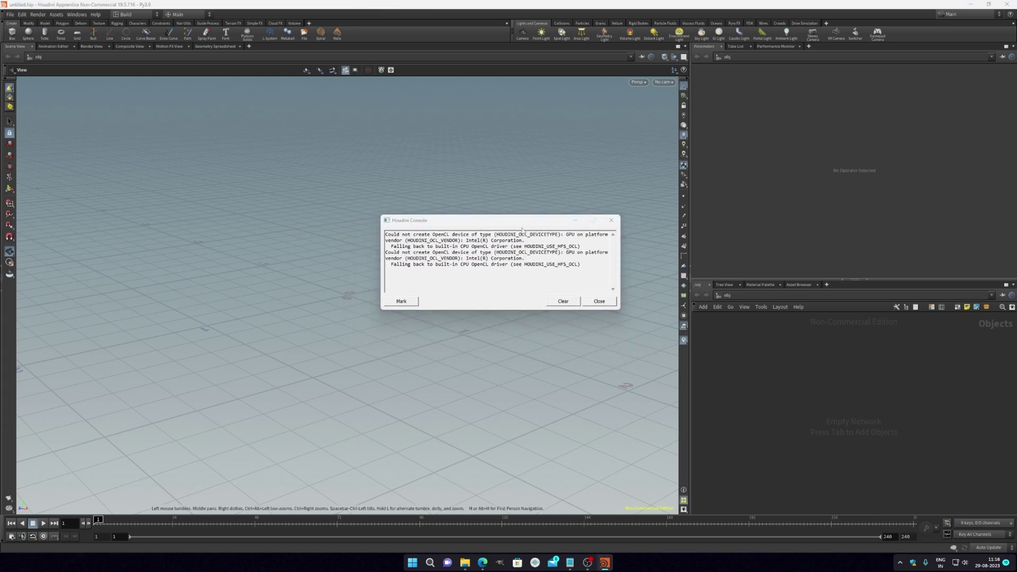
left_click_drag(624, 317, 599, 301)
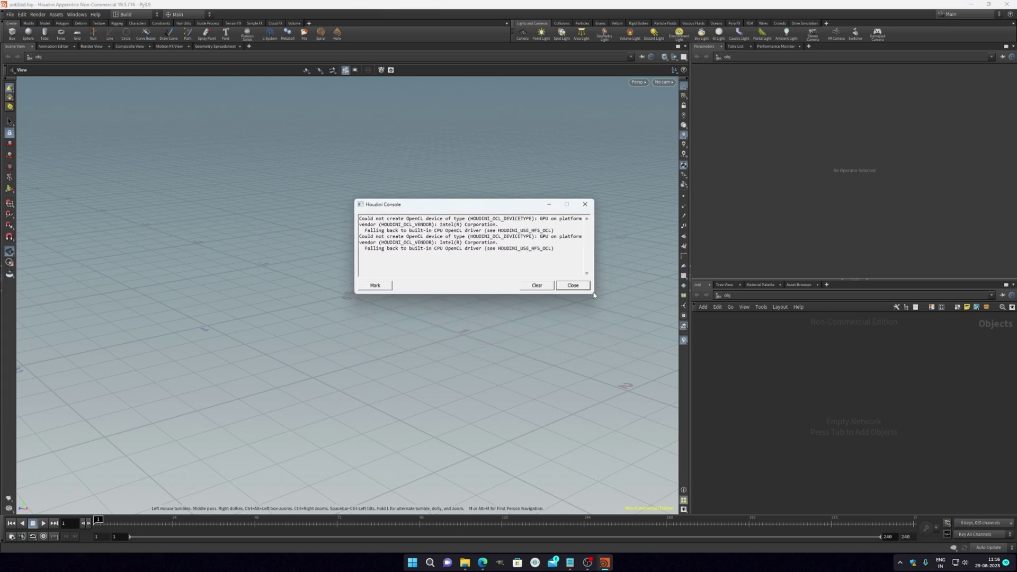
mouse_move(593, 294)
left_mouse_down()
mouse_move(619, 296)
mouse_move(634, 325)
left_mouse_up()
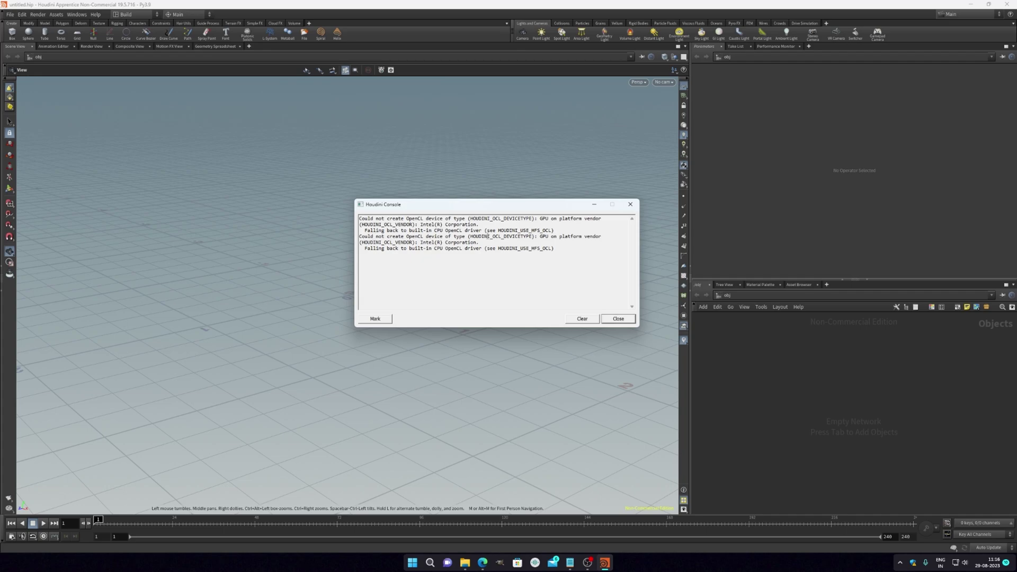
left_click_drag(538, 205, 524, 181)
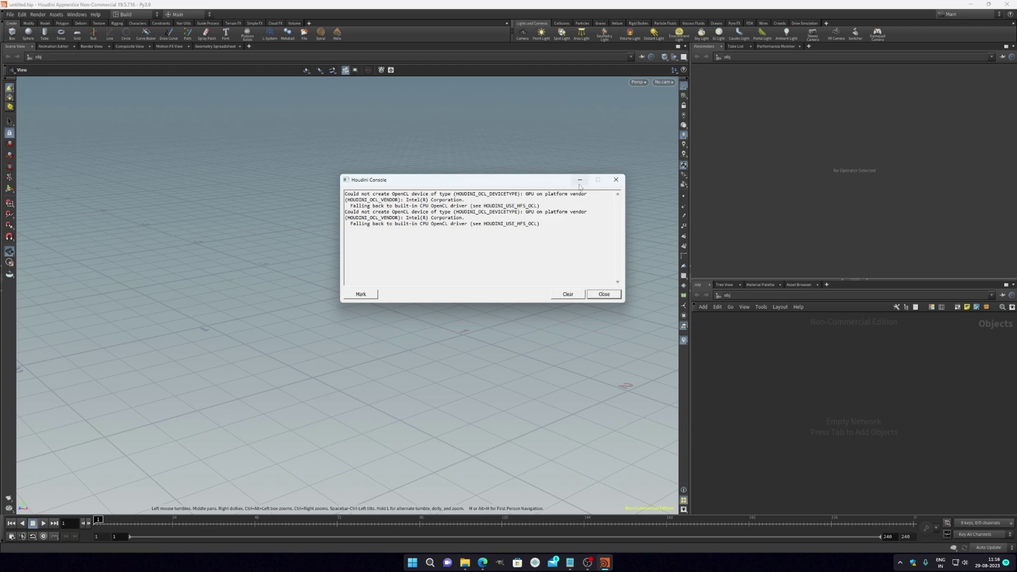
left_click(617, 180)
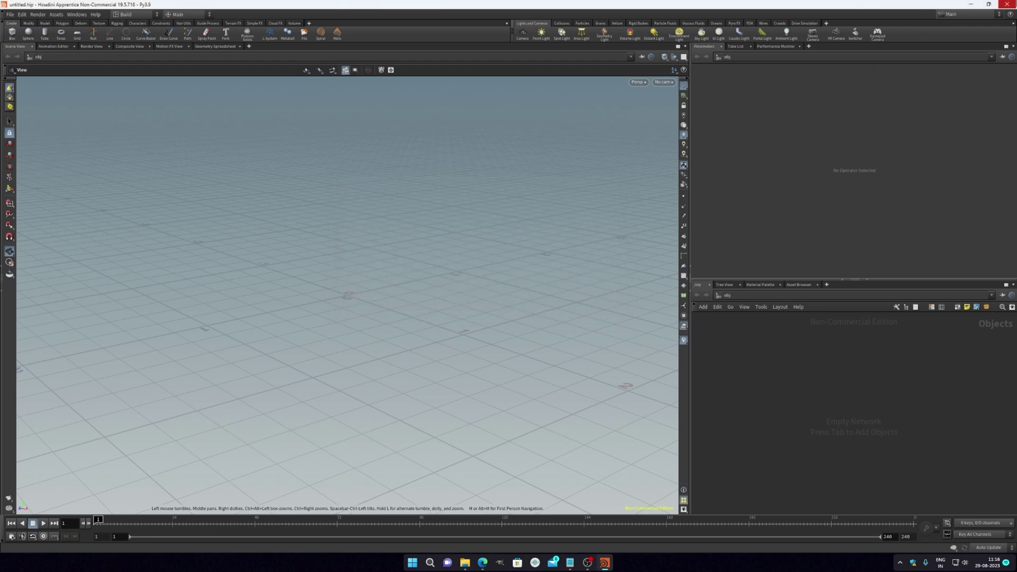
Quit Houdini, select both HOUDINI_OCL lines in Notepad, and open Documents in File Explorer.
left_click(1004, 4)
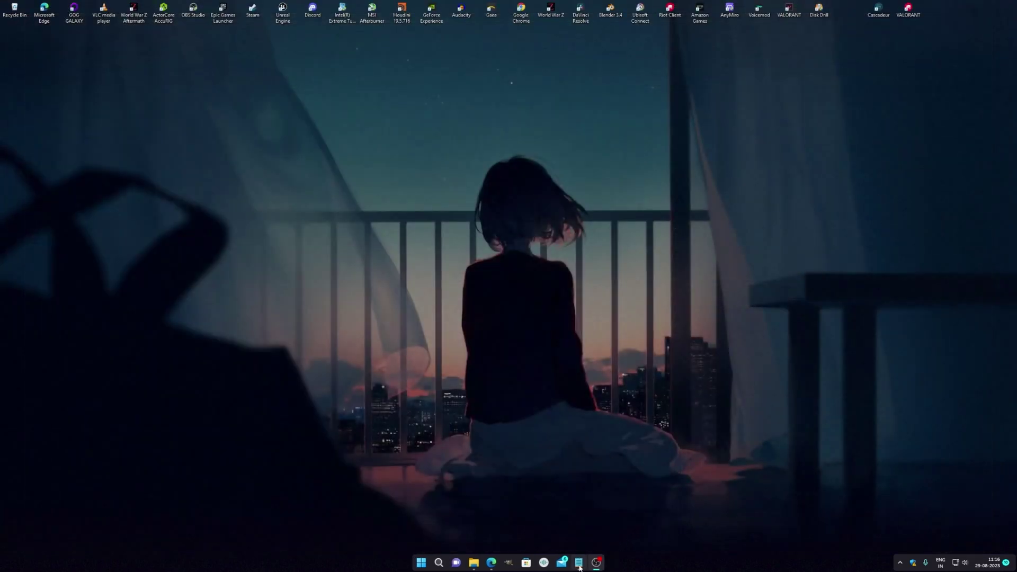
left_click(578, 563)
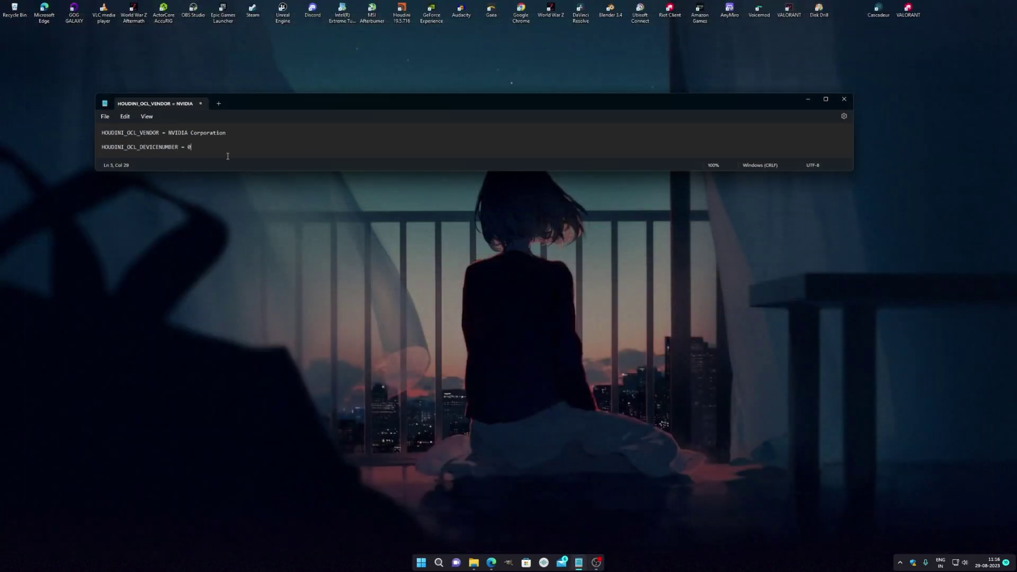
mouse_move(193, 148)
left_mouse_down()
mouse_move(87, 144)
mouse_move(96, 120)
left_mouse_up()
key("ctrl+c")
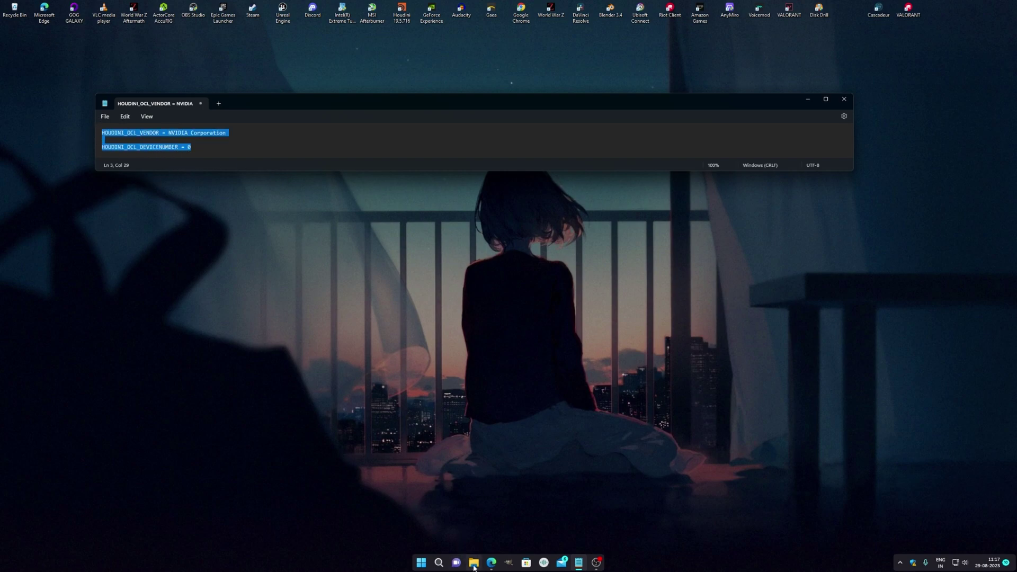
left_click(474, 563)
left_click(283, 233)
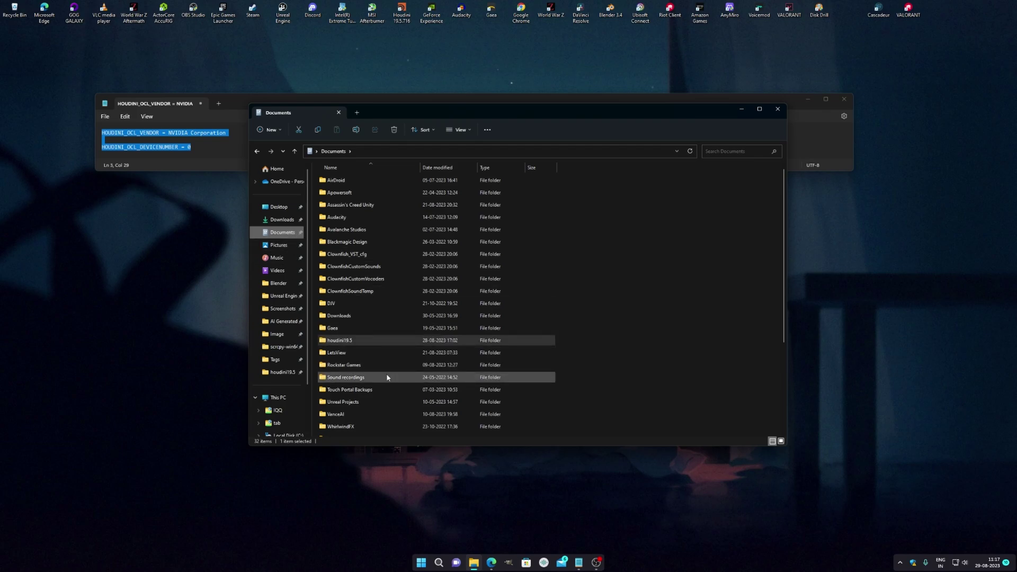
scroll(375, 383, "down", 4)
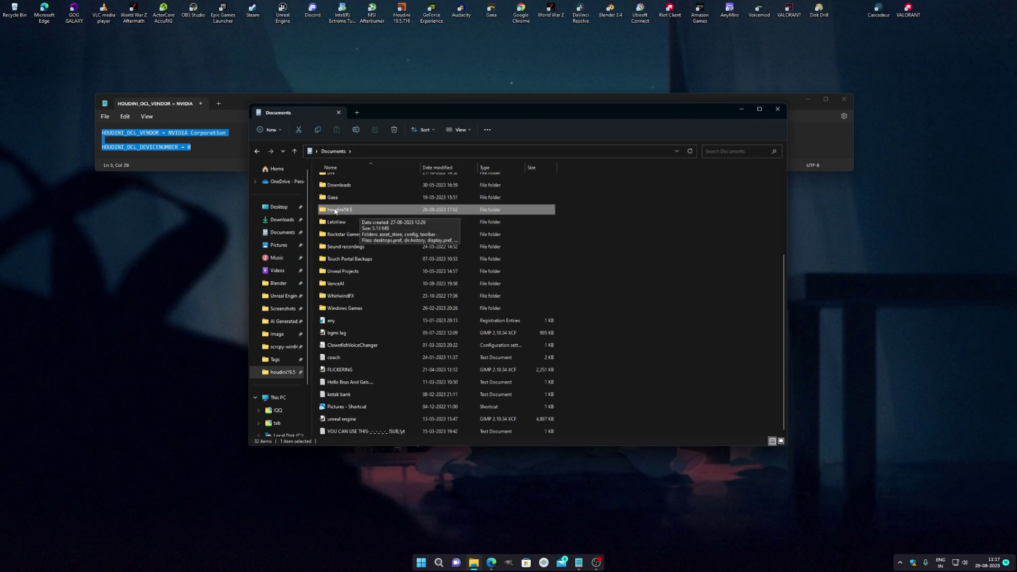
Open the houdini19.5 folder and its houdini.env file in Notepad.
double_click(363, 212)
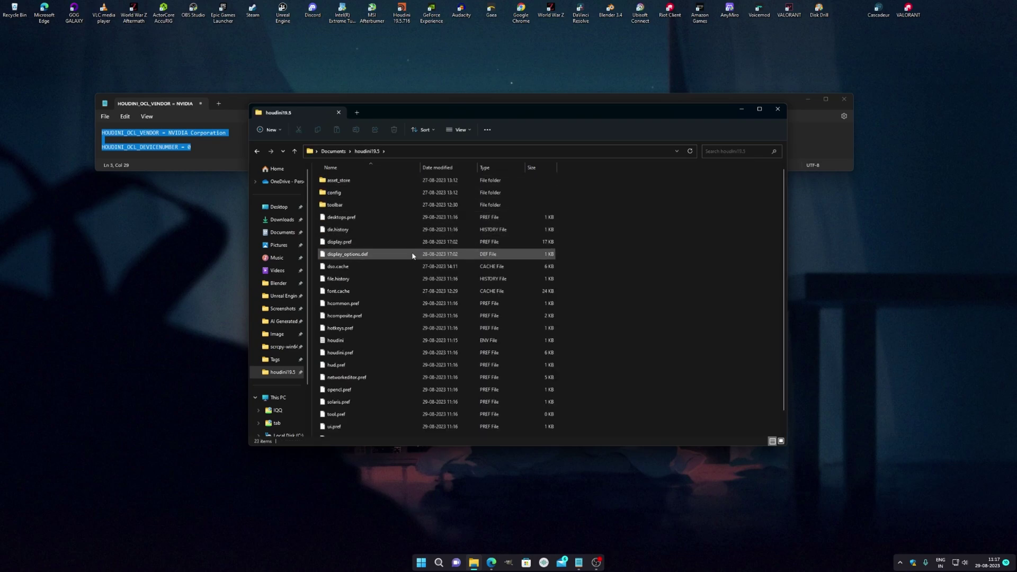
double_click(330, 344)
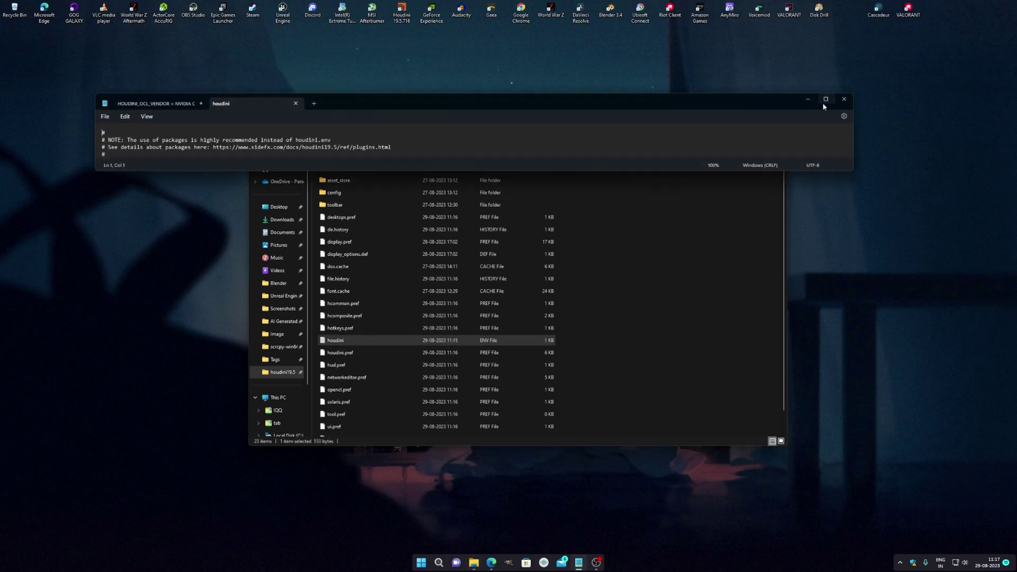
Paste HOUDINI_OCL_VENDOR = NVIDIA Corporation and HOUDINI_OCL_DEVICENUMBER = 0 at the end of houdini.env.
left_click(824, 101)
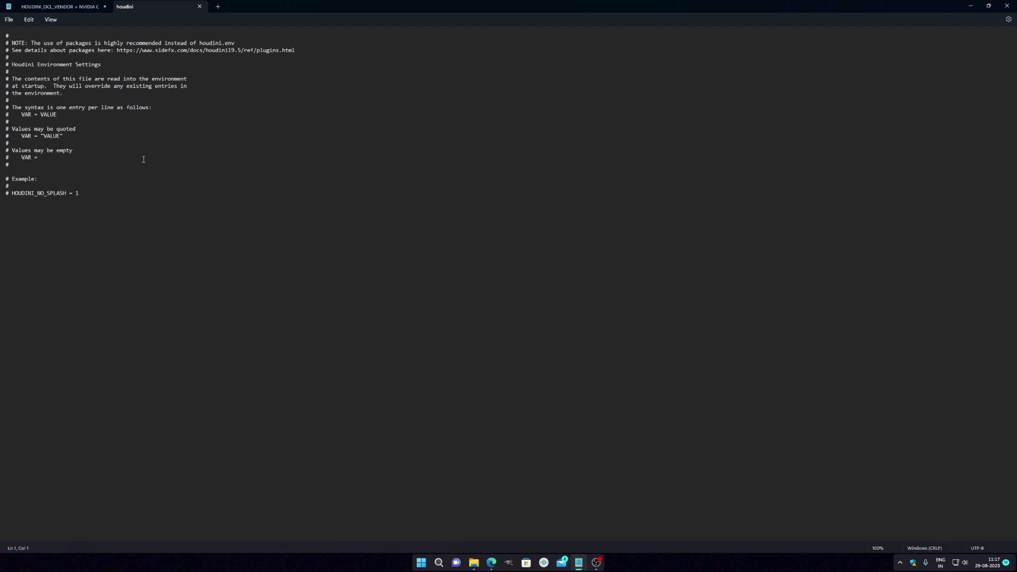
left_click(51, 210)
key("ctrl+v")
left_click(85, 192)
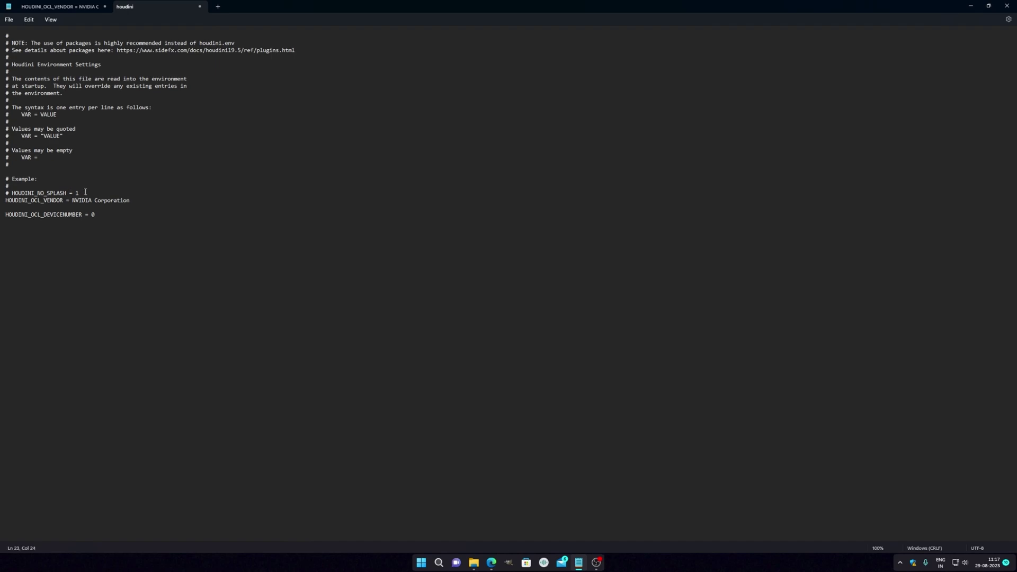
key("Return")
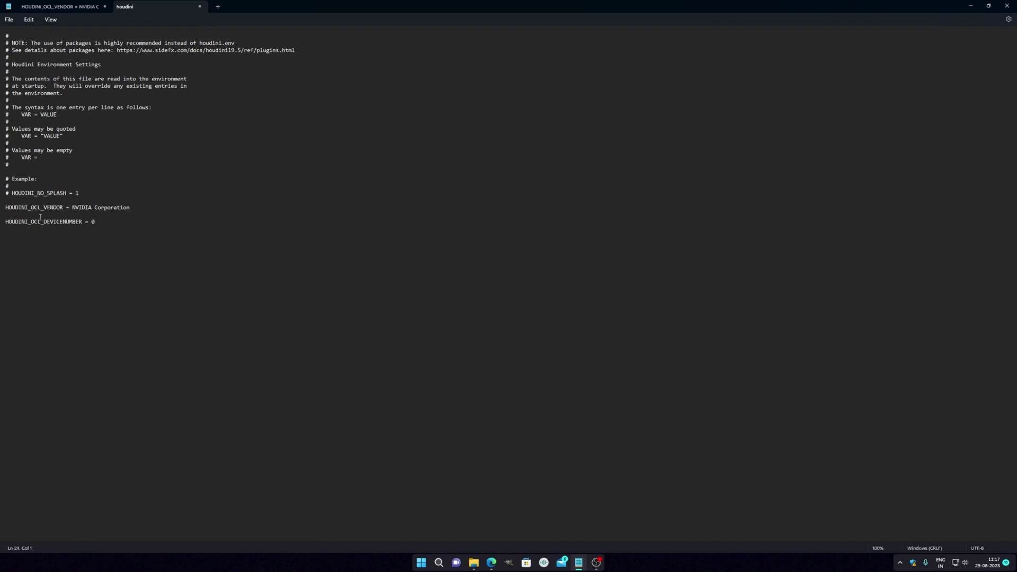
Save houdini.env, close it without saving the scratch note, and dismiss Notepad.
left_click(9, 19)
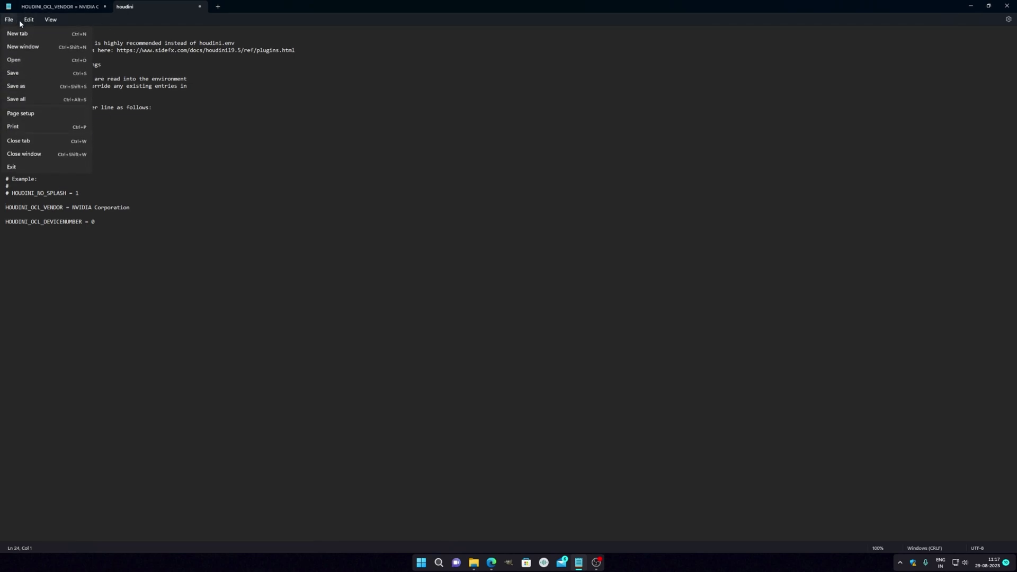
left_click(32, 73)
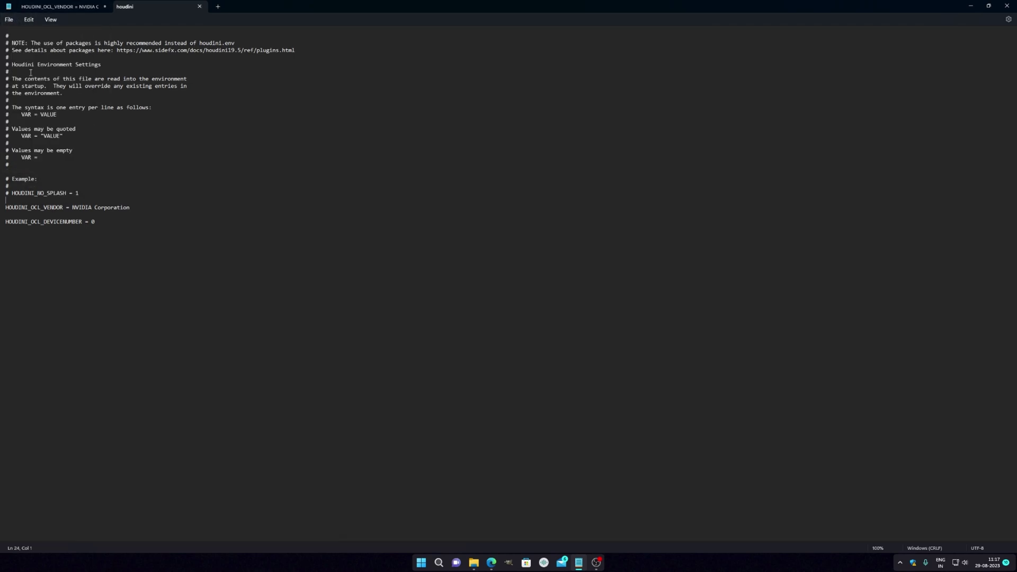
left_click(1007, 6)
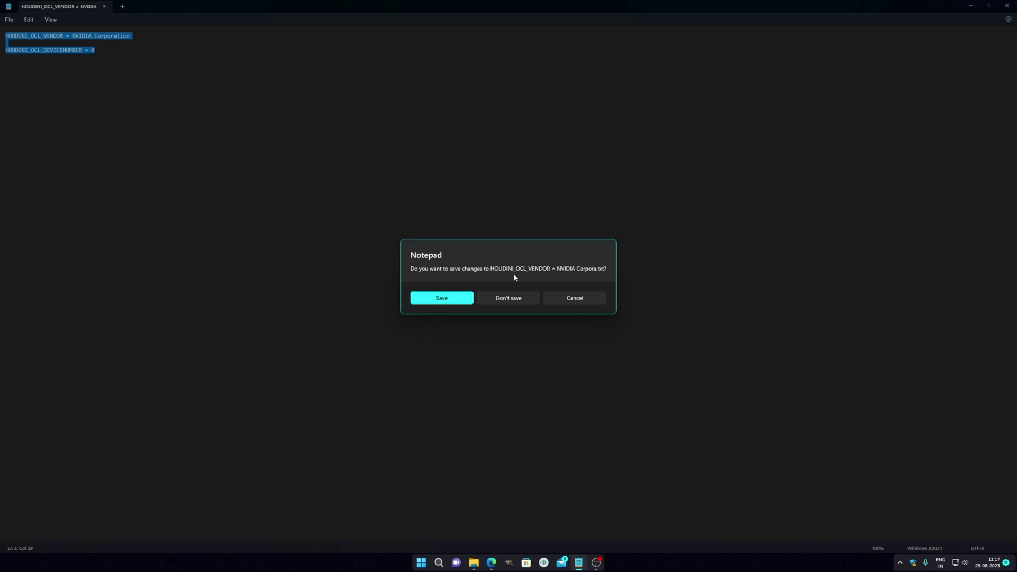
left_click(587, 300)
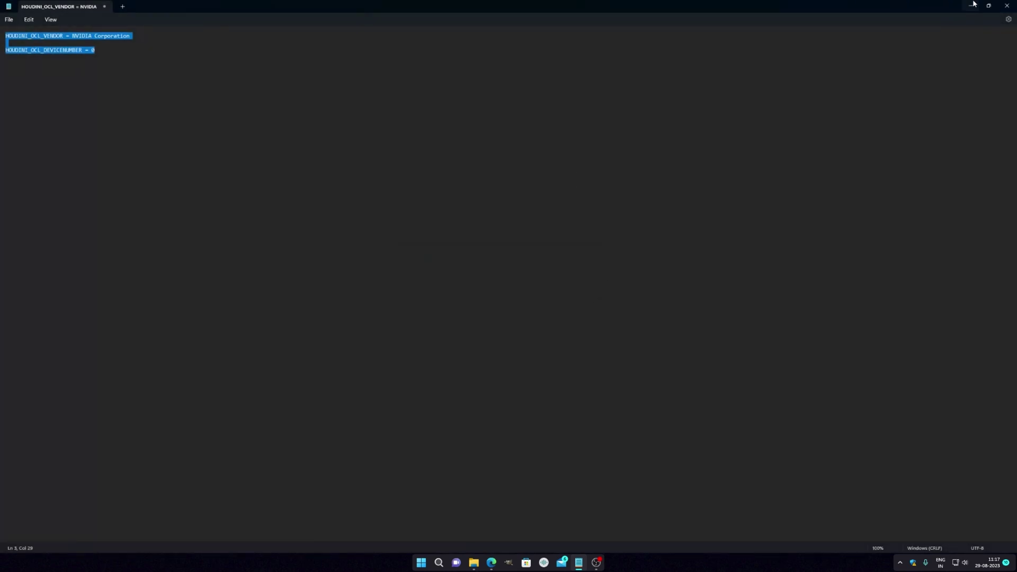
left_click(971, 6)
Close File Explorer and relaunch Houdini from its desktop shortcut.
left_click(777, 109)
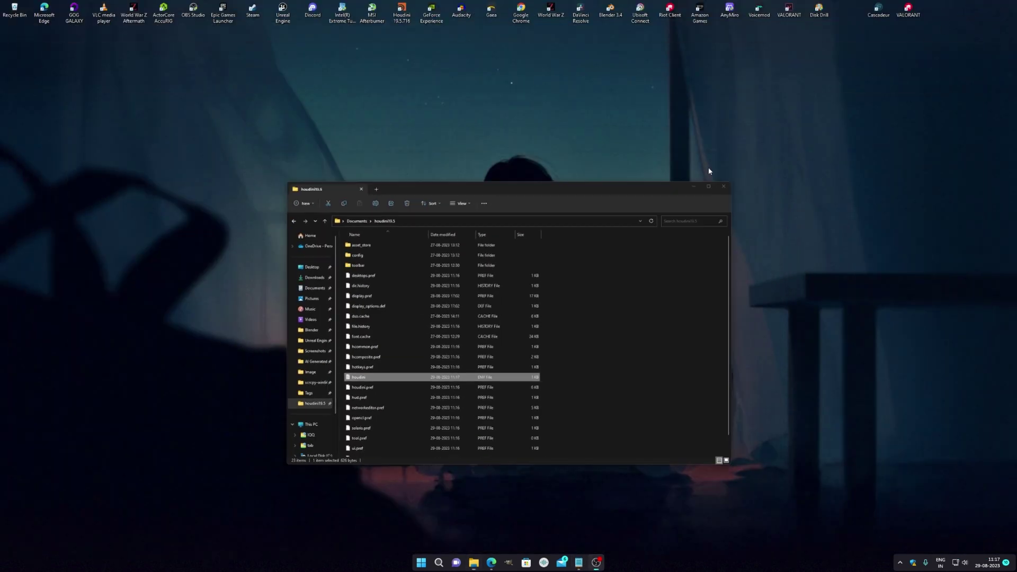
double_click(402, 17)
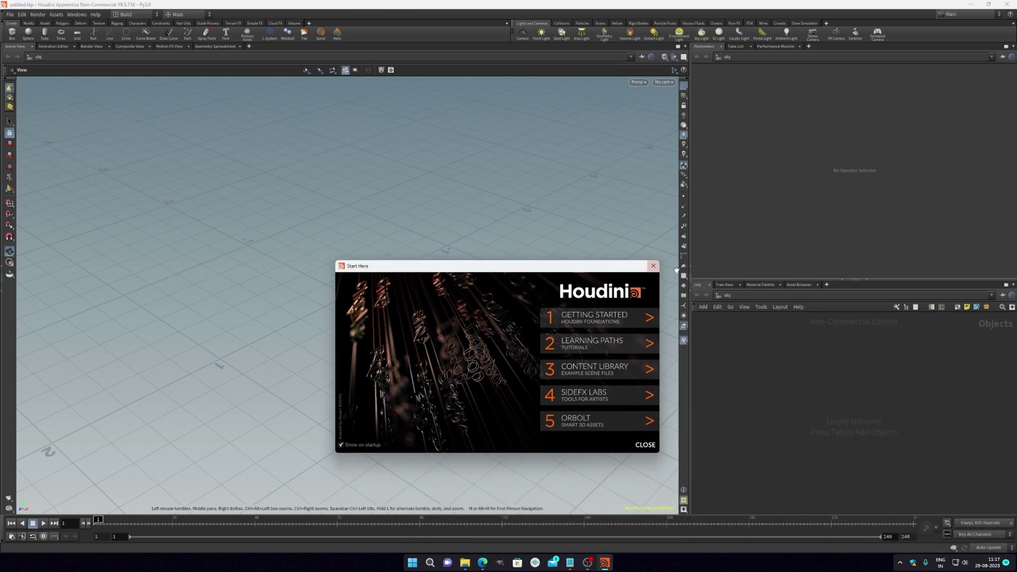
Close the Start Here panel and orbit the empty scene, confirming no OpenCL error appears.
left_click(654, 266)
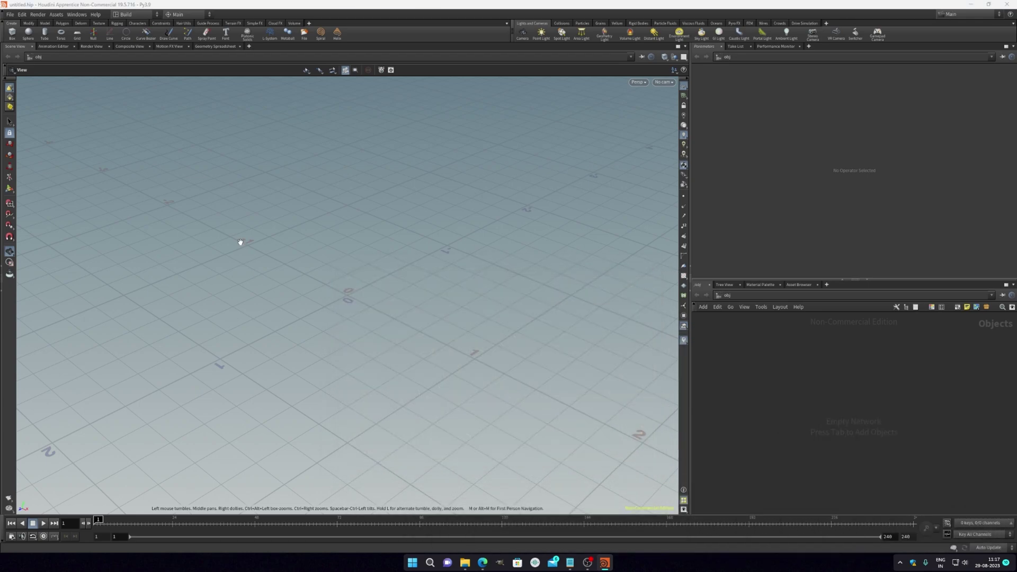
mouse_move(392, 331)
left_mouse_down()
mouse_move(381, 313)
mouse_move(373, 335)
mouse_move(352, 283)
mouse_move(371, 309)
mouse_move(374, 299)
left_mouse_up()
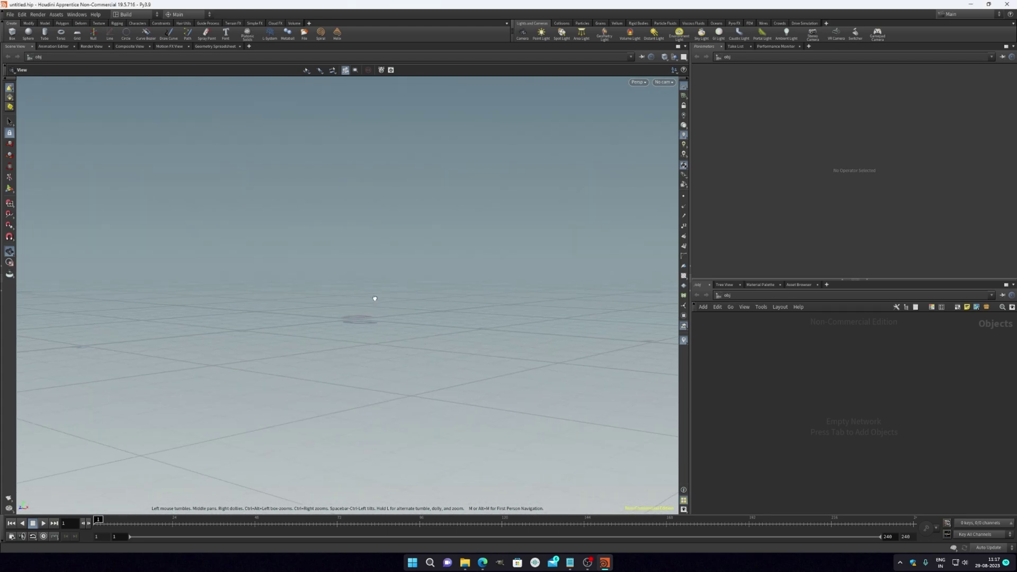